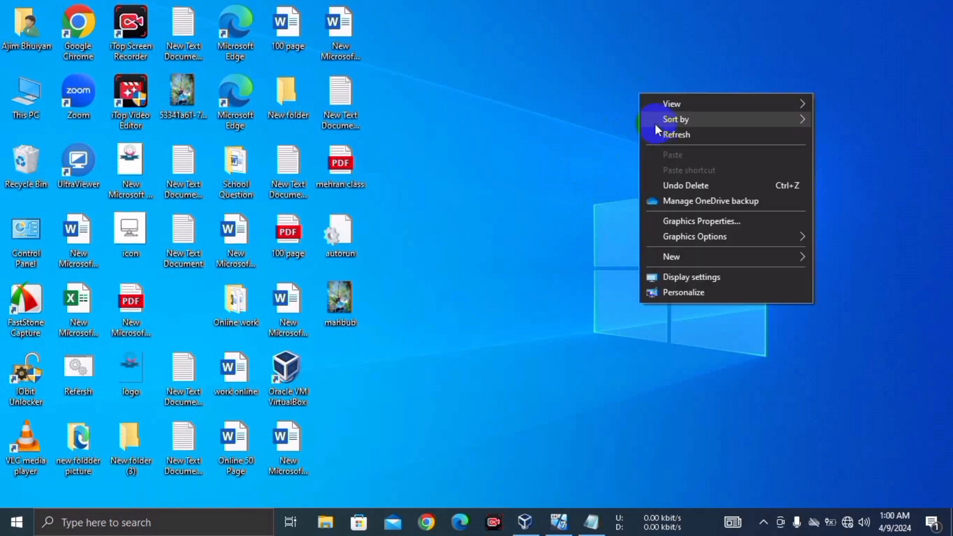
- Refresh the desktop, view the drives in This PC, and minimize the window
{"action": "left_click", "coordinate": [661, 131]}
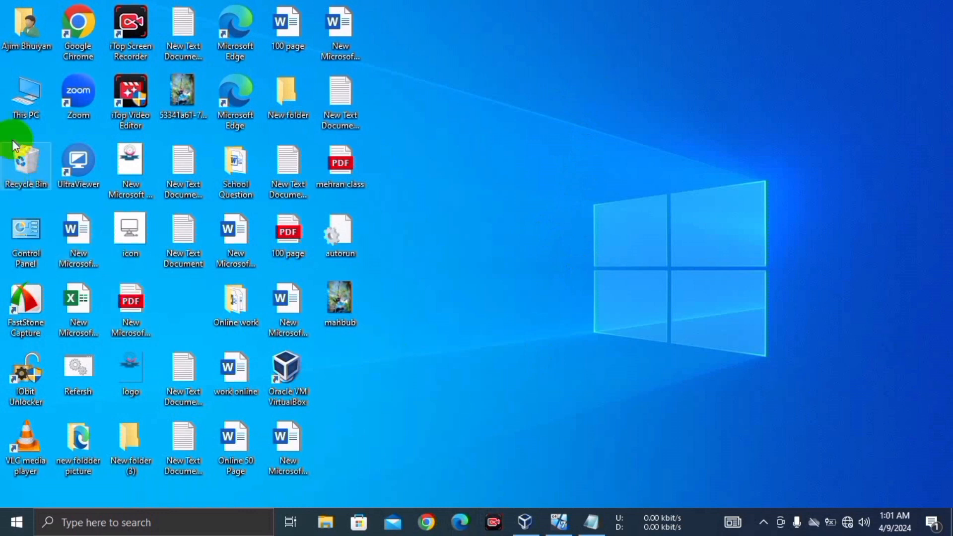
{"action": "left_click", "coordinate": [27, 113]}
{"action": "double_click", "coordinate": [28, 115]}
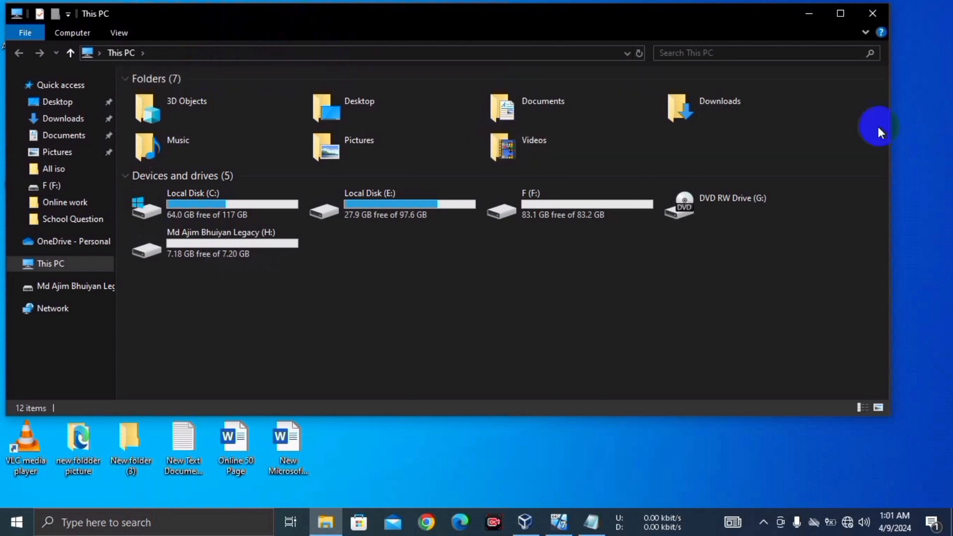
{"action": "left_click", "coordinate": [810, 21]}
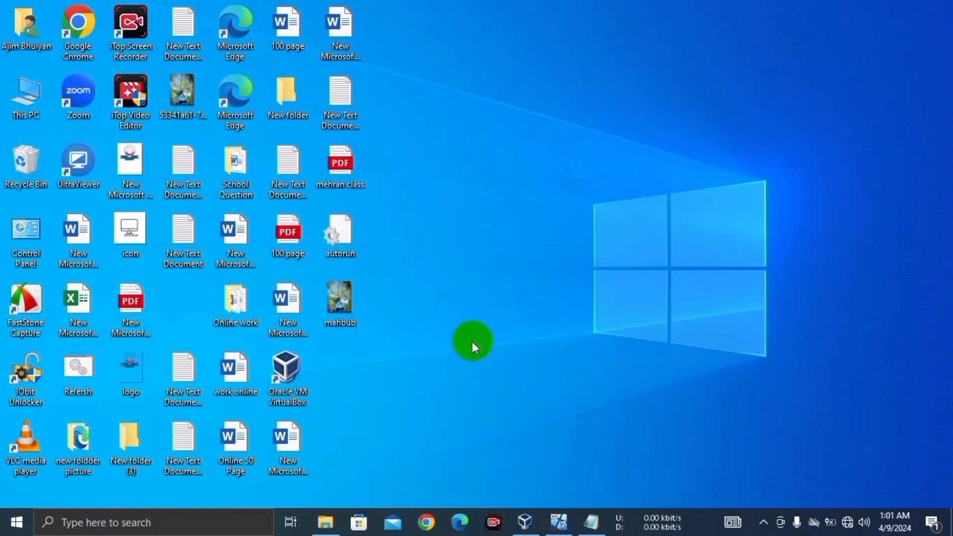
- Check the Windows edition in the computer's system properties and close Settings
{"action": "right_click", "coordinate": [24, 99]}
{"action": "left_click", "coordinate": [58, 261]}
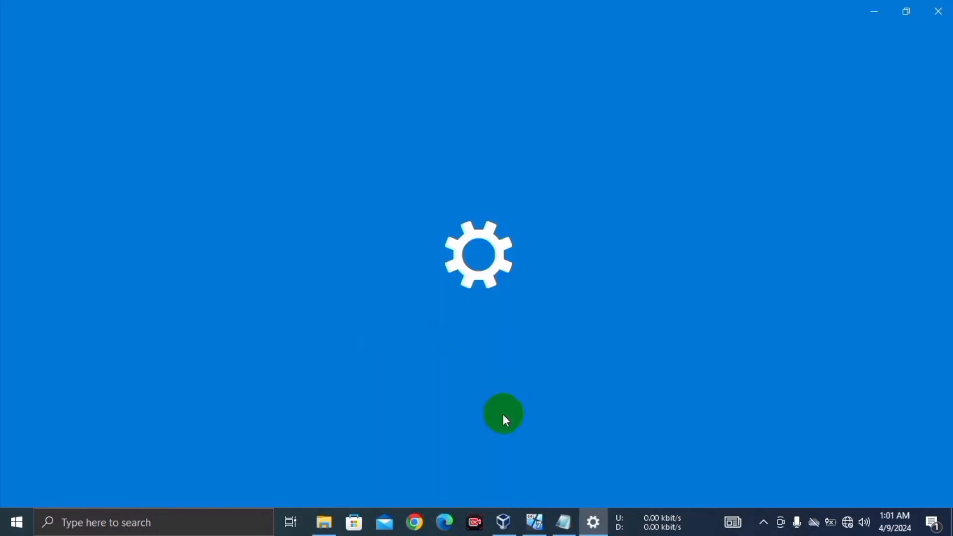
{"action": "scroll", "coordinate": [457, 428], "scroll_direction": "down", "scroll_amount": 3}
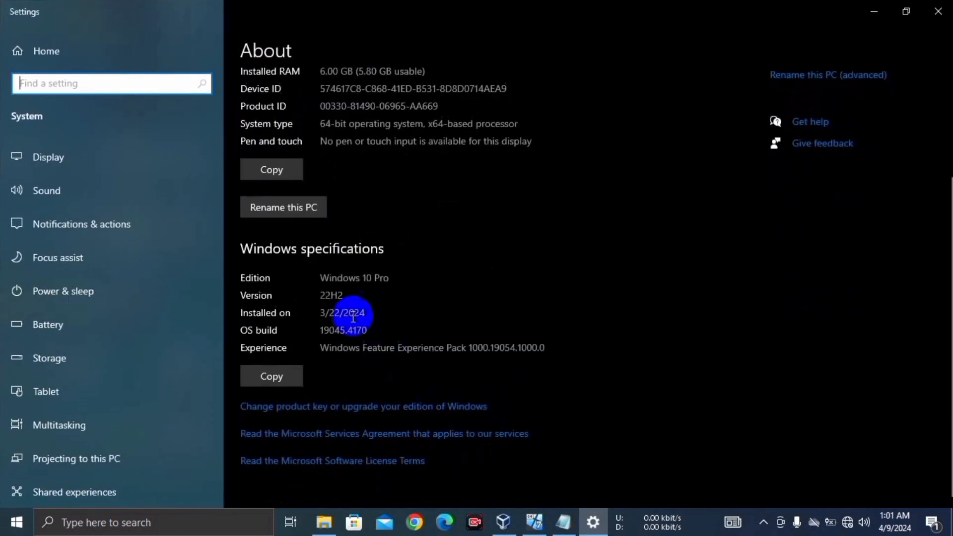
{"action": "left_click_drag", "start_coordinate": [392, 278], "coordinate": [314, 284]}
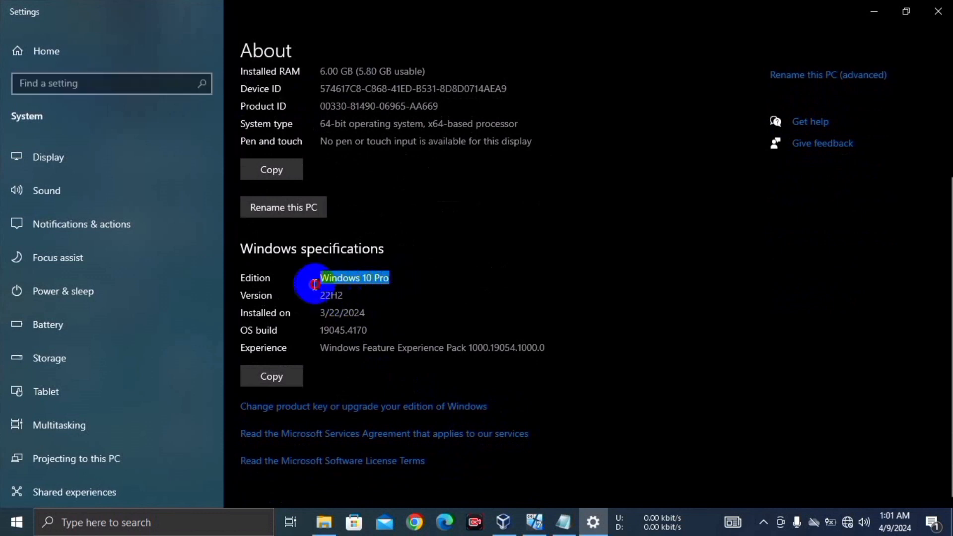
{"action": "left_click", "coordinate": [933, 12]}
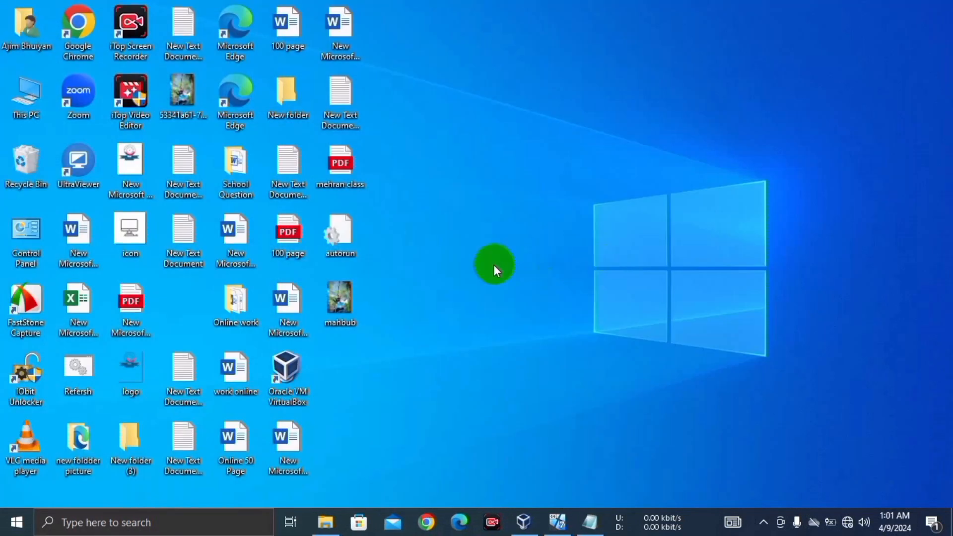
- Start turning on BitLocker for the H: drive from This PC
{"action": "double_click", "coordinate": [29, 101]}
{"action": "left_click", "coordinate": [206, 243]}
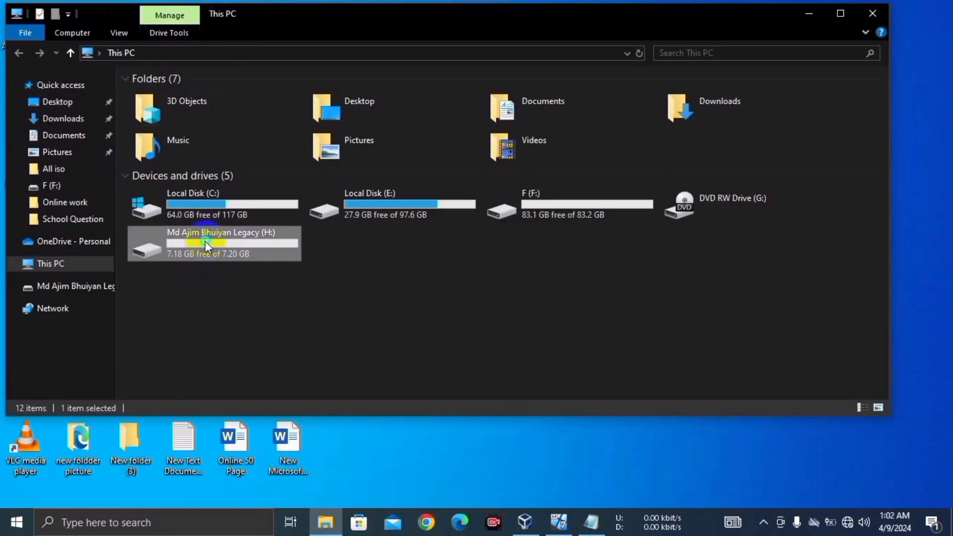
{"action": "right_click", "coordinate": [206, 244]}
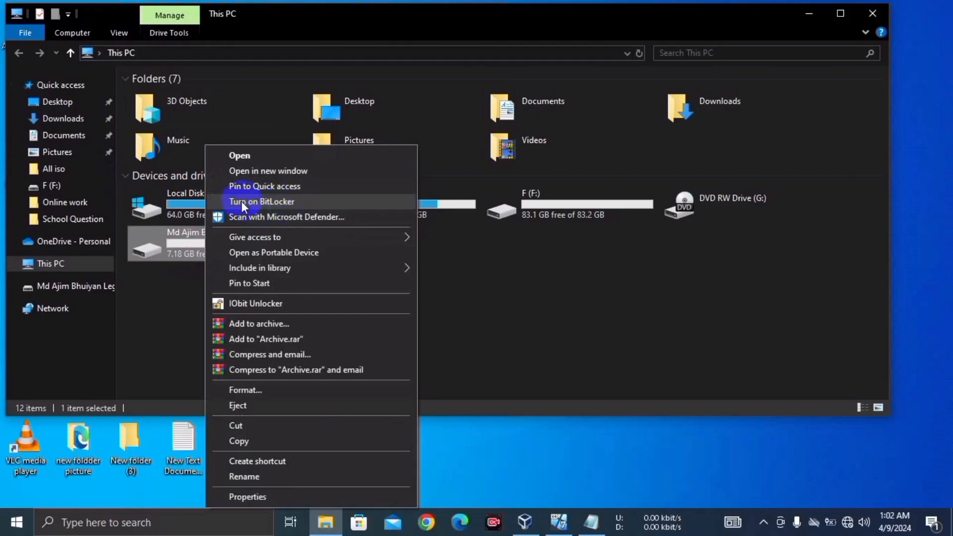
{"action": "left_click", "coordinate": [284, 204]}
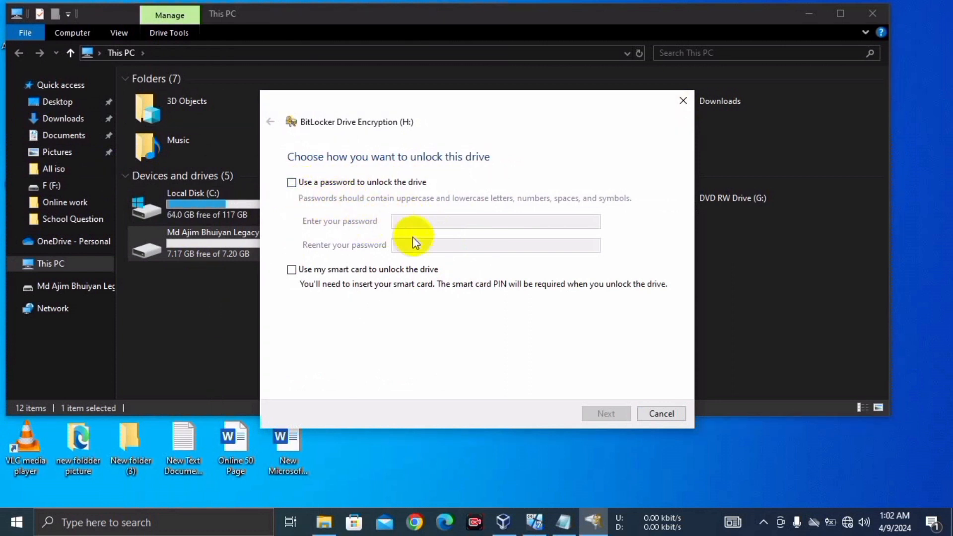
- Choose to unlock the drive with a password, enter and re-enter the BitLocker password, and continue
{"action": "left_click", "coordinate": [292, 183]}
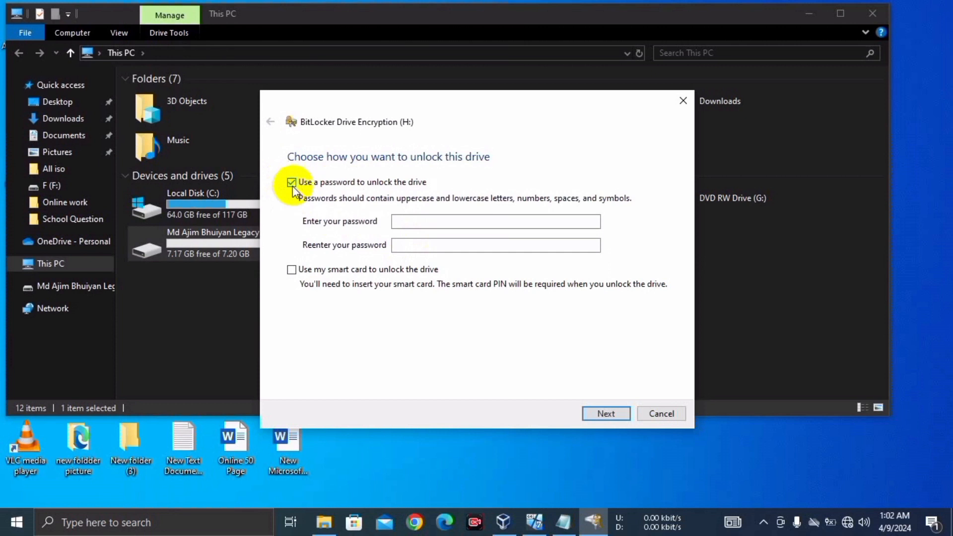
{"action": "left_click", "coordinate": [403, 222]}
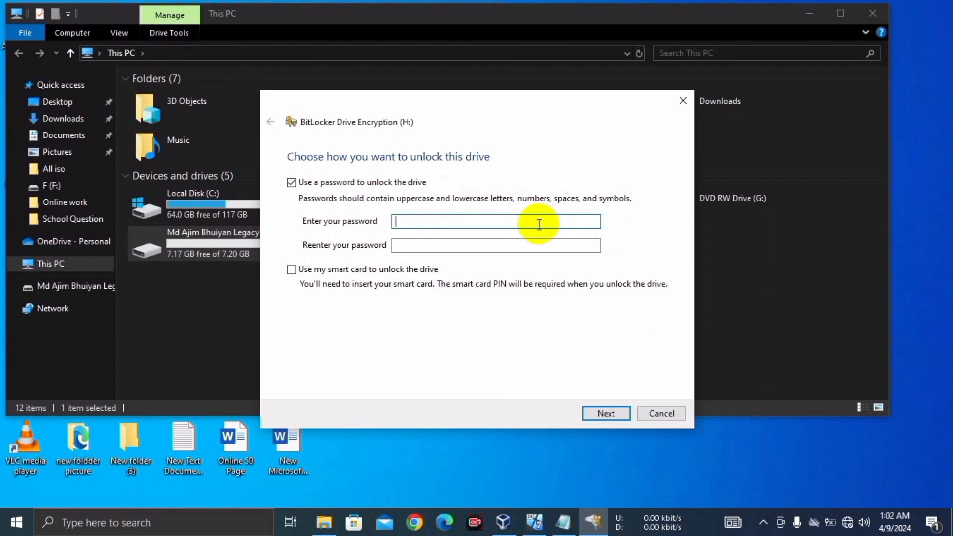
{"action": "type", "text": "aaaaaaaa"}
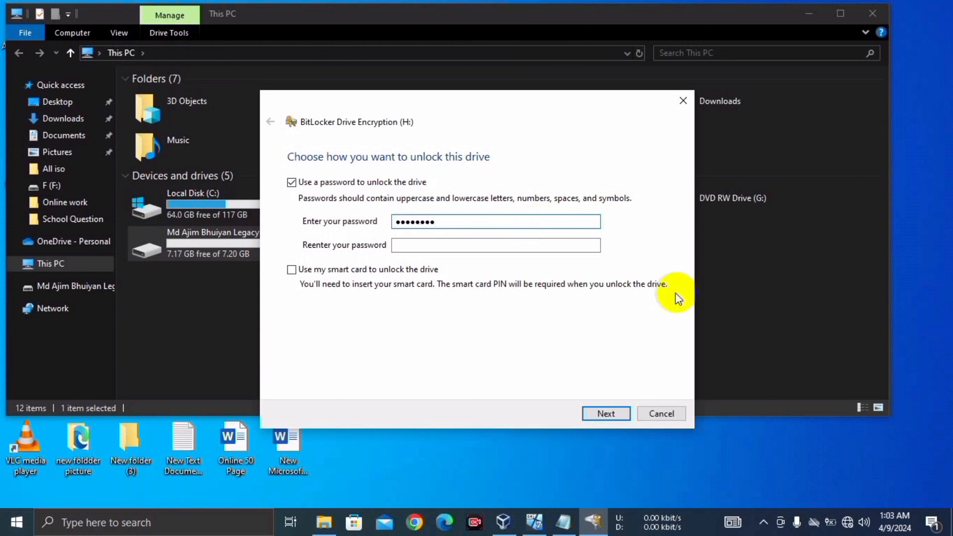
{"action": "left_click", "coordinate": [419, 245]}
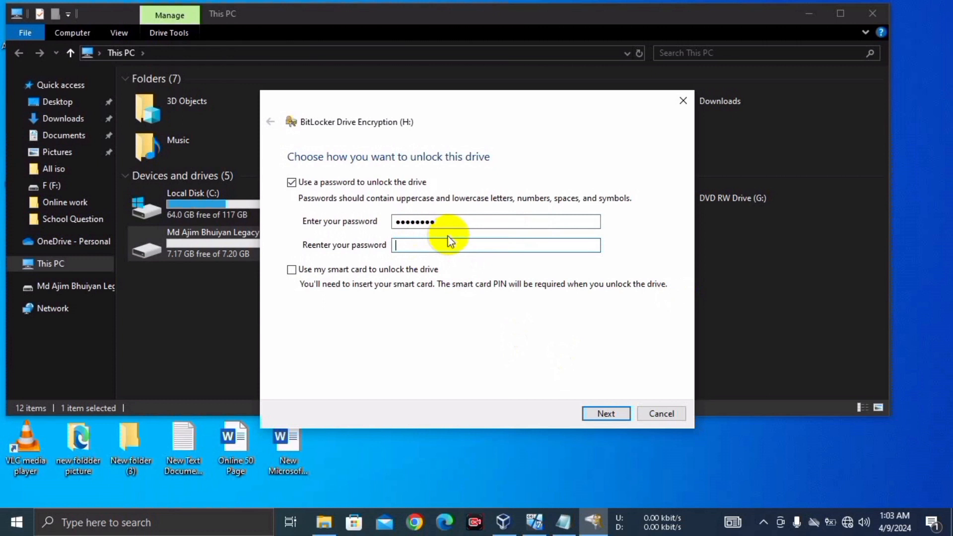
{"action": "type", "text": "••••••••"}
{"action": "left_click", "coordinate": [608, 415]}
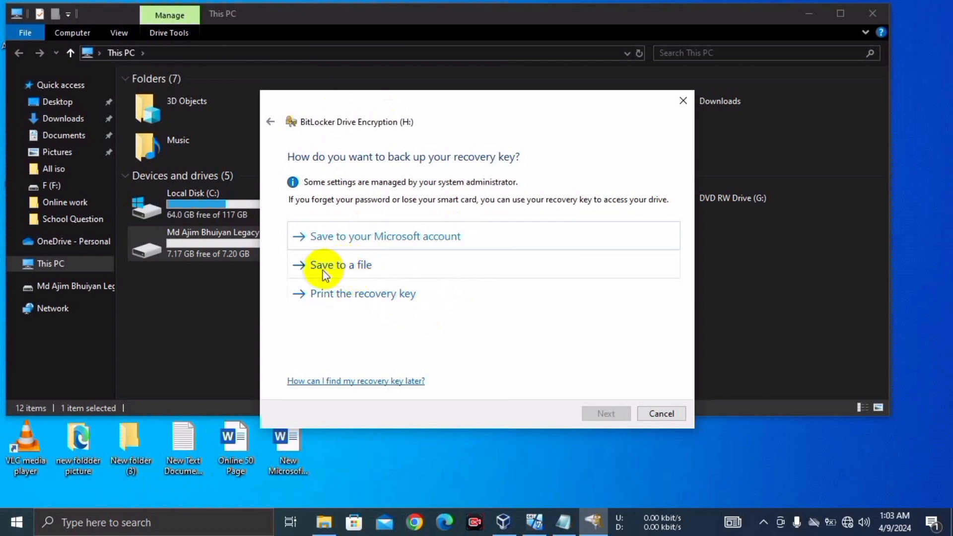
- Back up the BitLocker recovery key as a text file on the Desktop and continue the setup
{"action": "left_click", "coordinate": [363, 266]}
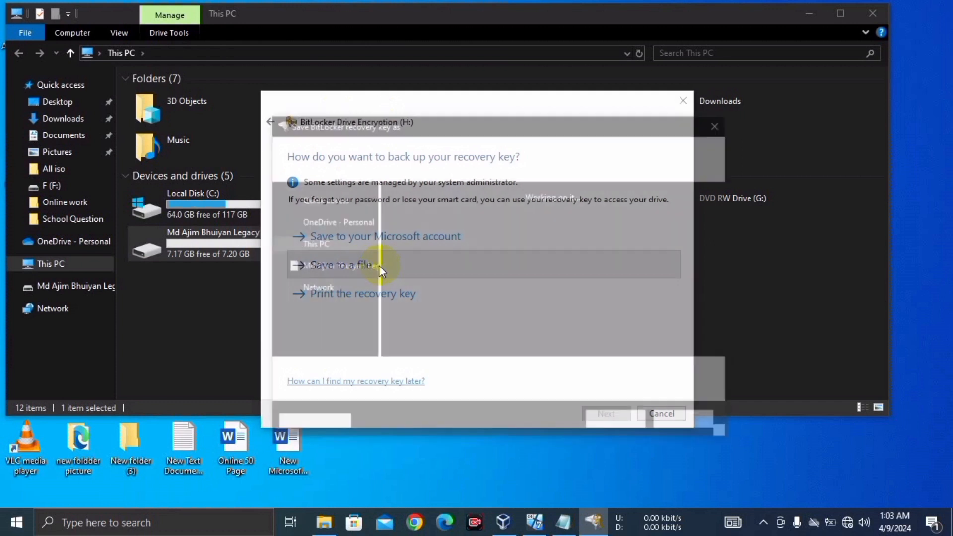
{"action": "scroll", "coordinate": [287, 255], "scroll_direction": "up", "scroll_amount": 3}
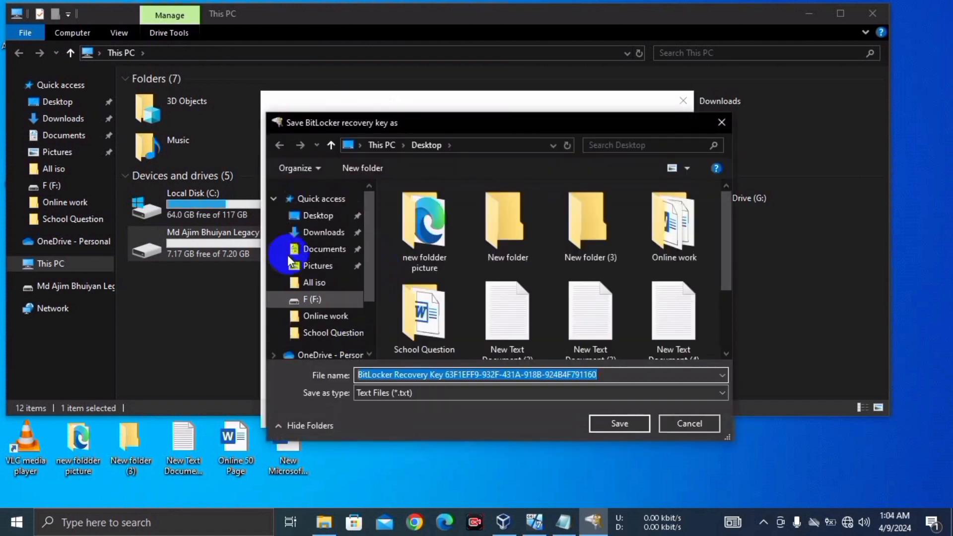
{"action": "left_click", "coordinate": [313, 219]}
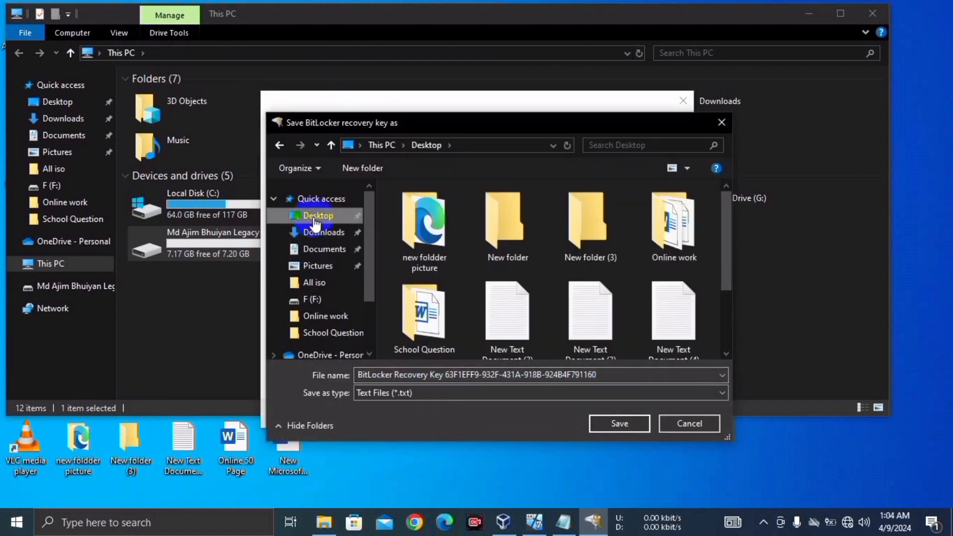
{"action": "left_click", "coordinate": [602, 424]}
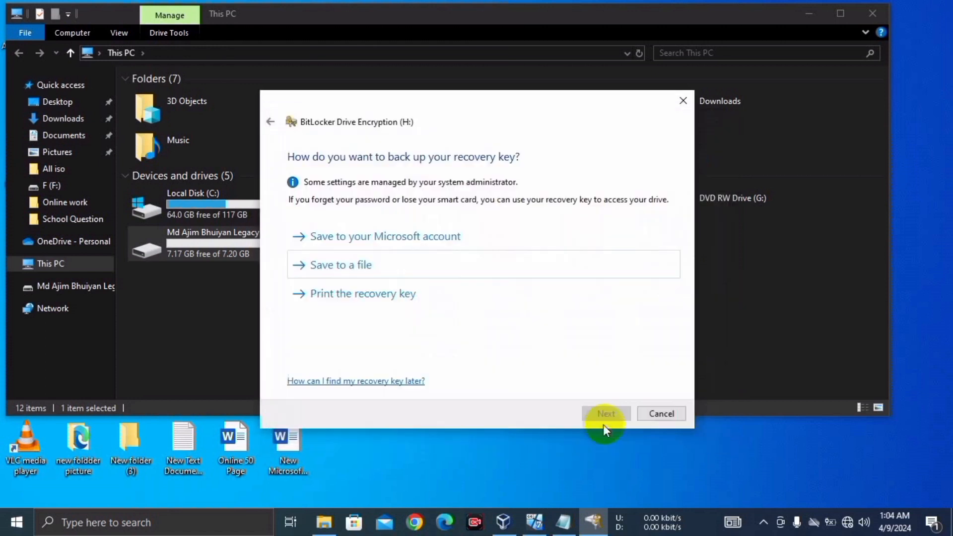
{"action": "left_click", "coordinate": [605, 413]}
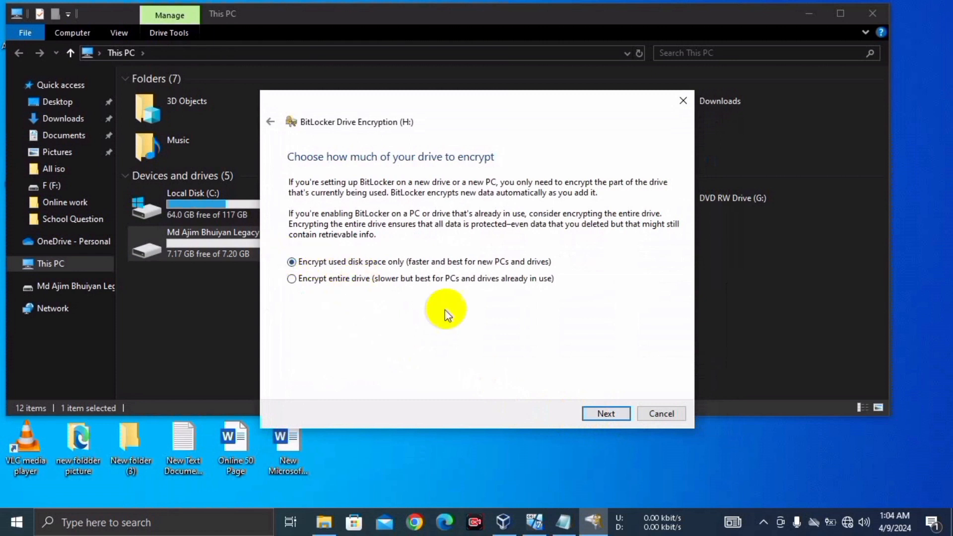
- Encrypt only the used disk space of drive H: in Compatible mode, and close the completion dialog
{"action": "left_click", "coordinate": [602, 415]}
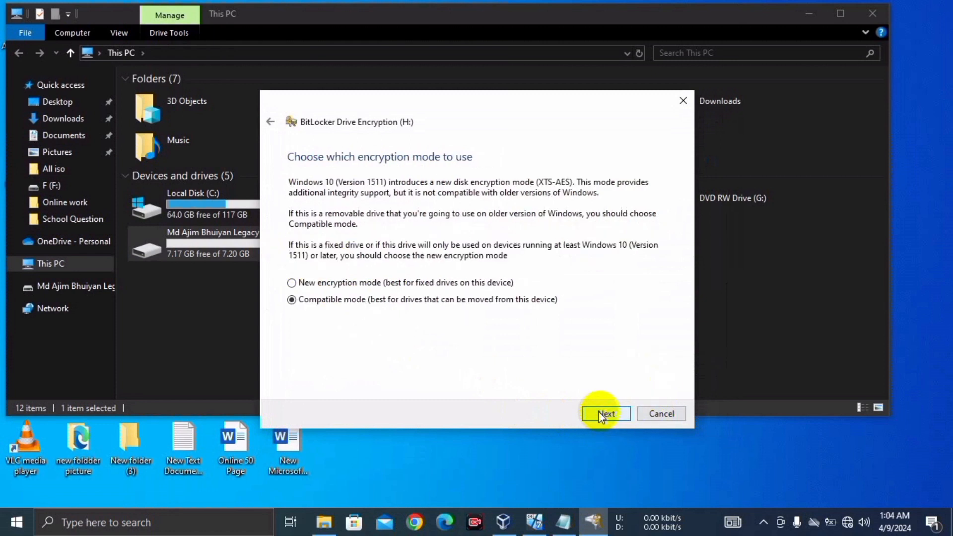
{"action": "left_click", "coordinate": [612, 415]}
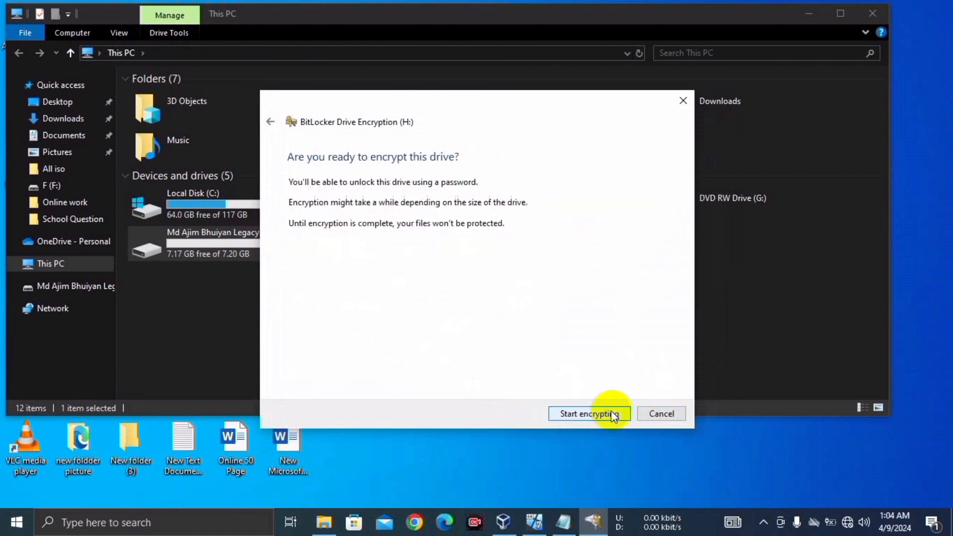
{"action": "left_click", "coordinate": [588, 414]}
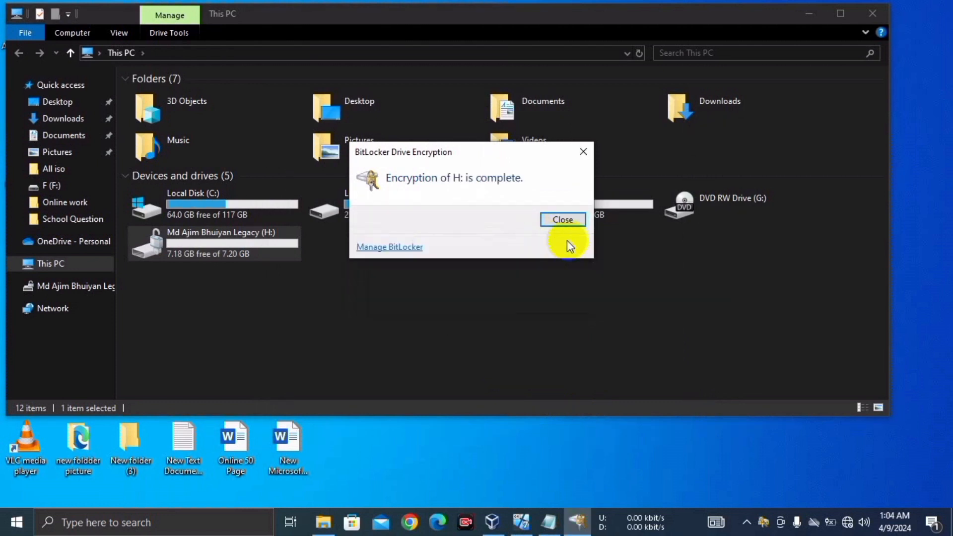
{"action": "left_click", "coordinate": [557, 221]}
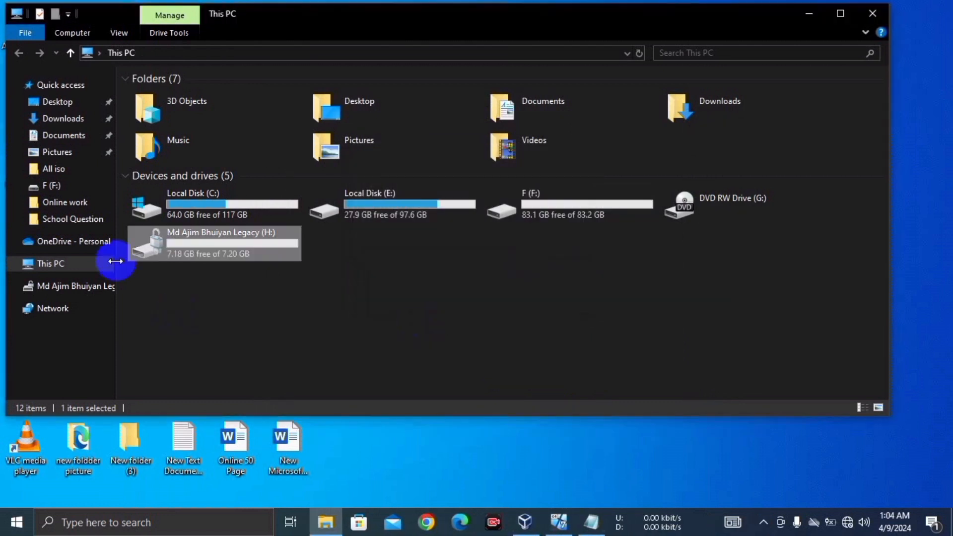
- Check access to the encrypted H: drive, repeating the check from a reopened This PC window
{"action": "double_click", "coordinate": [181, 236]}
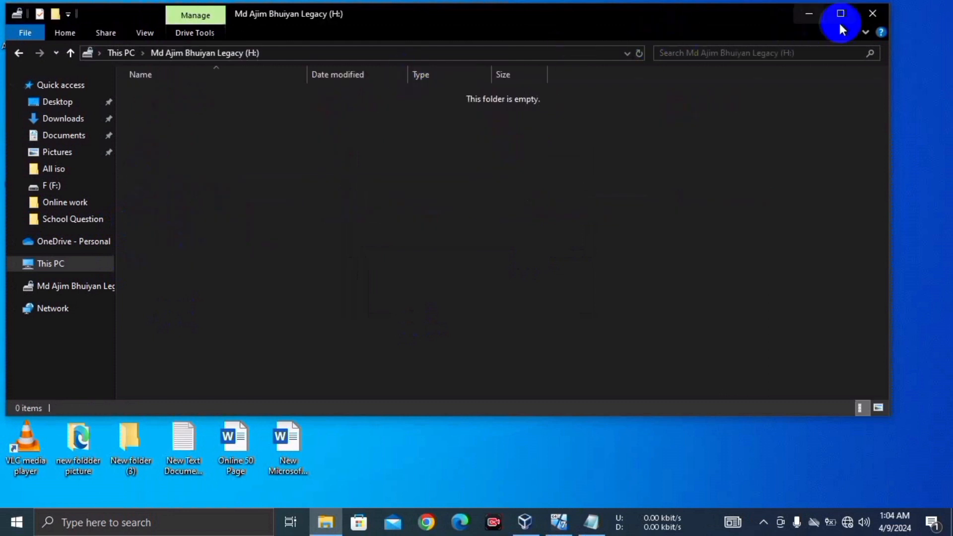
{"action": "left_click", "coordinate": [873, 14]}
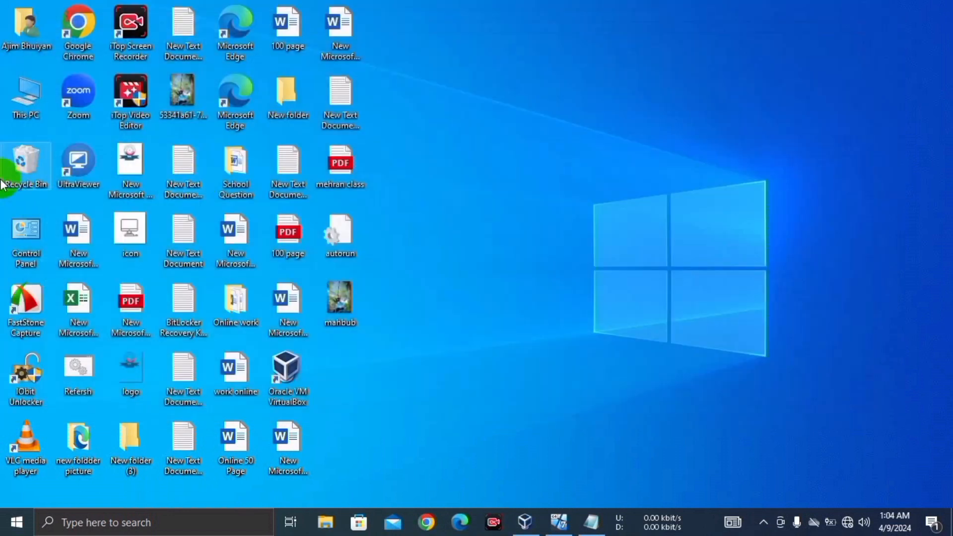
{"action": "double_click", "coordinate": [29, 112]}
{"action": "double_click", "coordinate": [203, 255]}
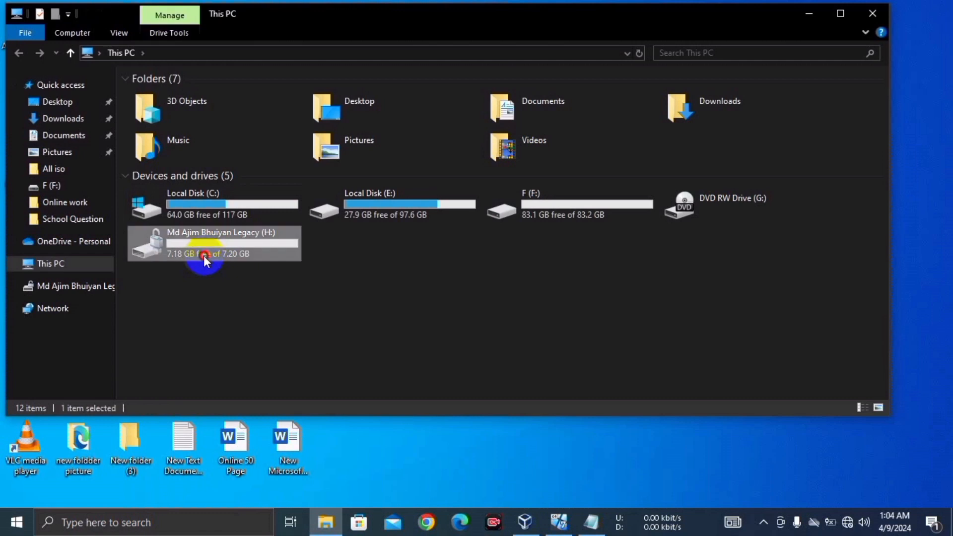
{"action": "left_click", "coordinate": [71, 53]}
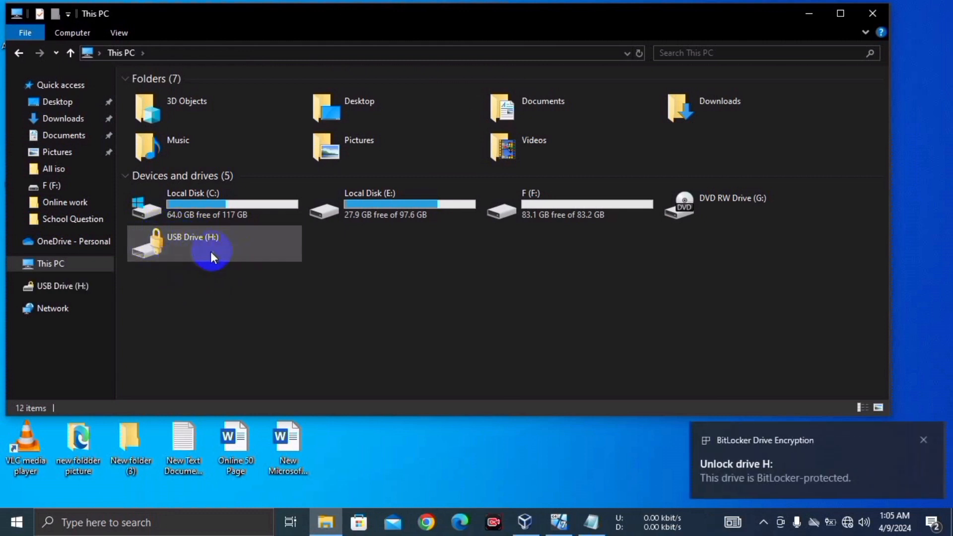
- Try to unlock drive H: with a BitLocker password, clear the entry, and dismiss the unlock prompt
{"action": "double_click", "coordinate": [193, 245]}
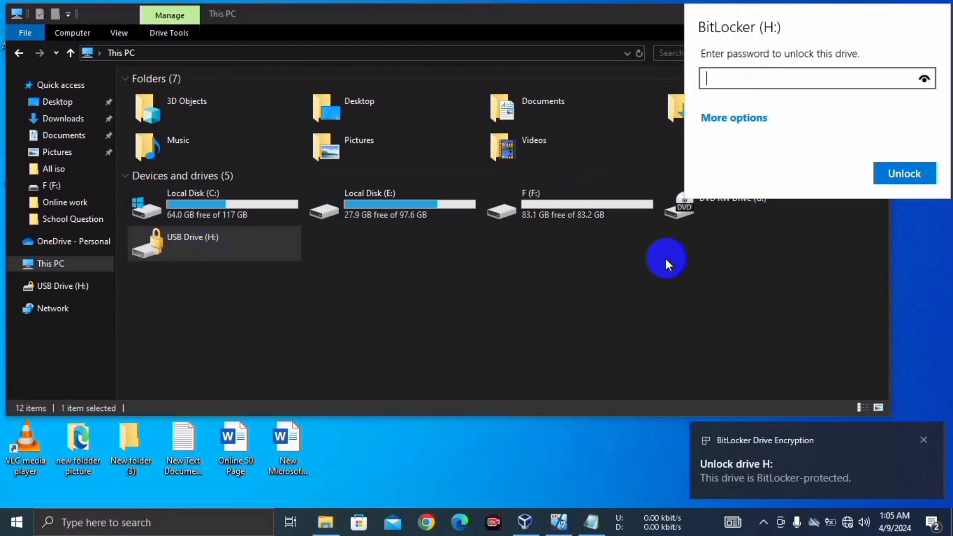
{"action": "type", "text": "•••••"}
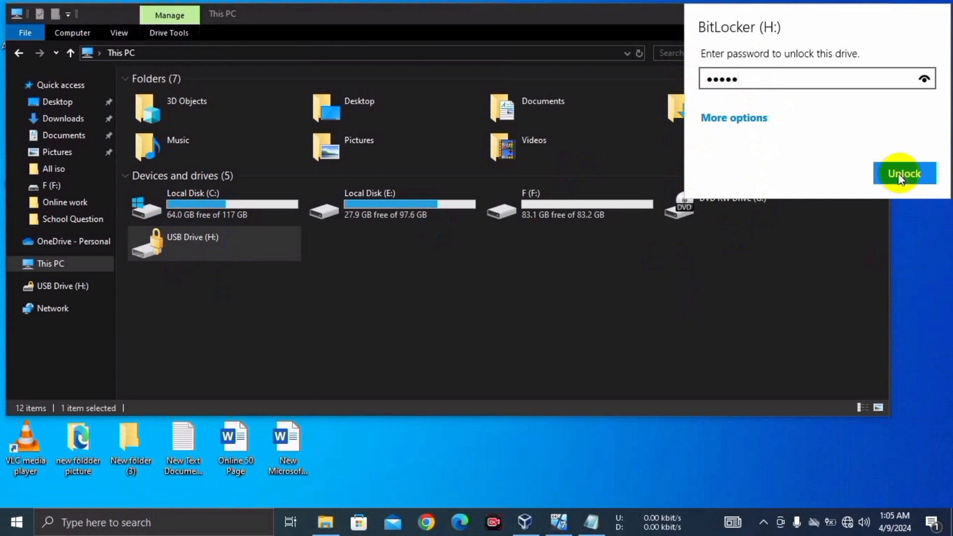
{"action": "key", "text": "Return"}
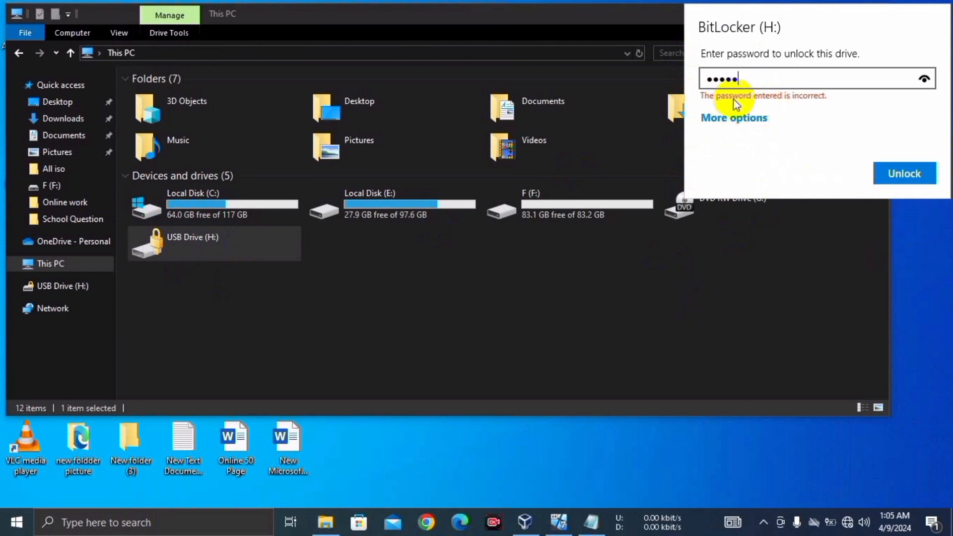
{"action": "key", "text": "BackSpace"}
{"action": "key", "text": "BackSpace"}
{"action": "key", "text": "BackSpace"}
{"action": "key", "text": "BackSpace"}
{"action": "key", "text": "BackSpace"}
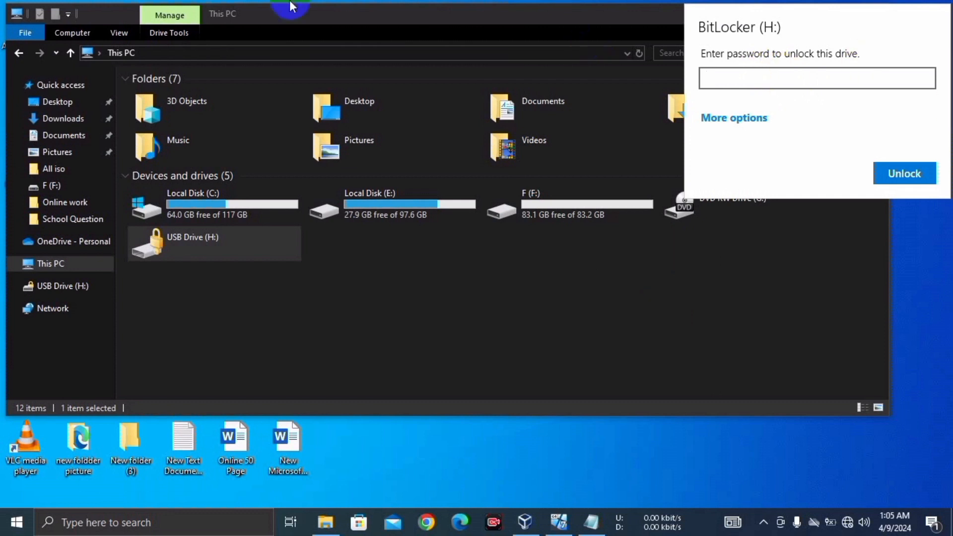
{"action": "left_click", "coordinate": [375, 292]}
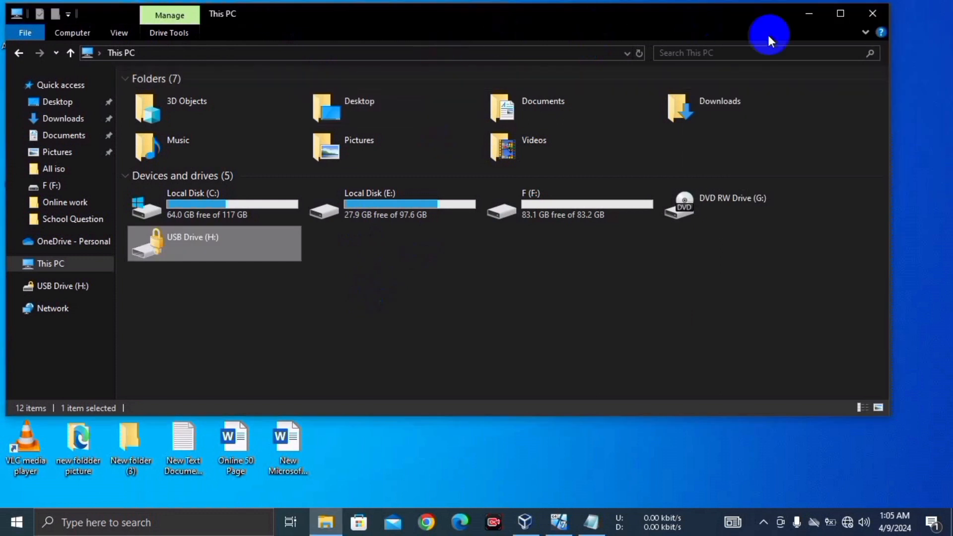
- Minimize This PC and move the BitLocker recovery key file to an empty area of the desktop
{"action": "left_click", "coordinate": [814, 19]}
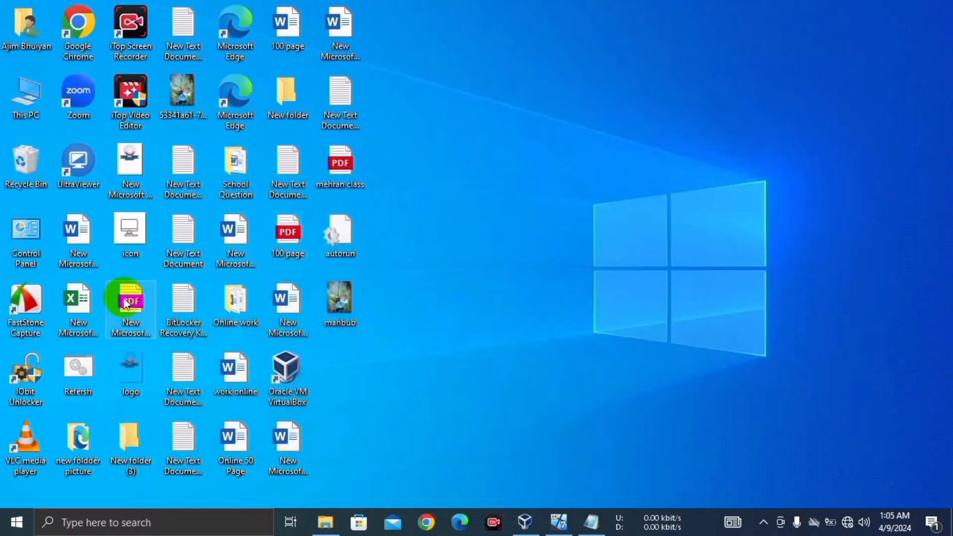
{"action": "left_click_drag", "start_coordinate": [175, 333], "coordinate": [556, 157]}
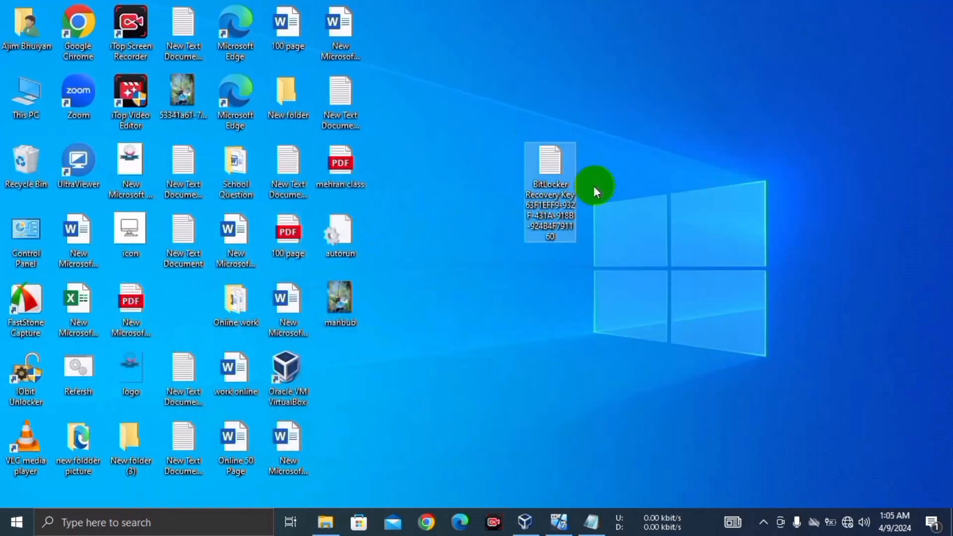
- Open the BitLocker recovery key file from the desktop and copy the recovery key to the clipboard
{"action": "double_click", "coordinate": [566, 194]}
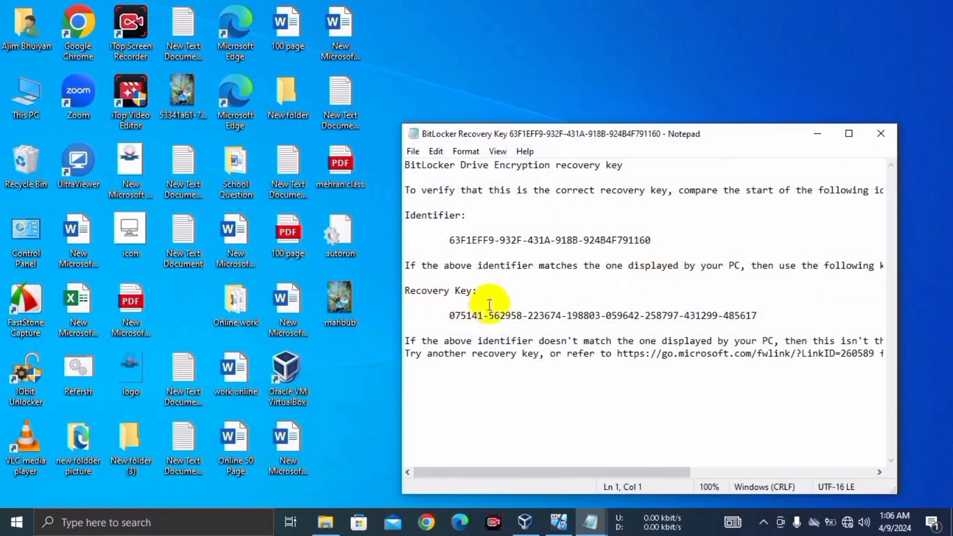
{"action": "left_click_drag", "start_coordinate": [449, 317], "coordinate": [759, 318]}
{"action": "key", "text": "ctrl+c"}
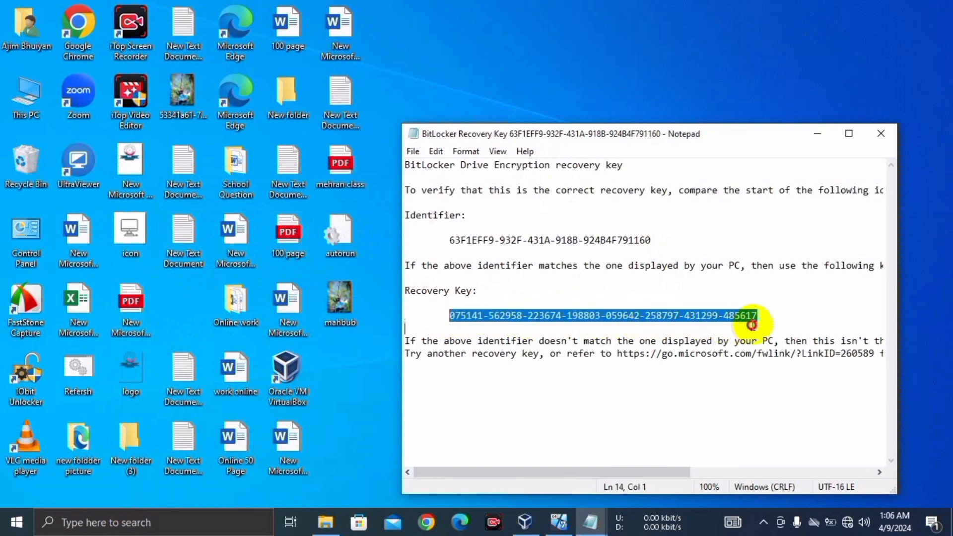
{"action": "right_click", "coordinate": [638, 317]}
{"action": "left_click", "coordinate": [687, 149]}
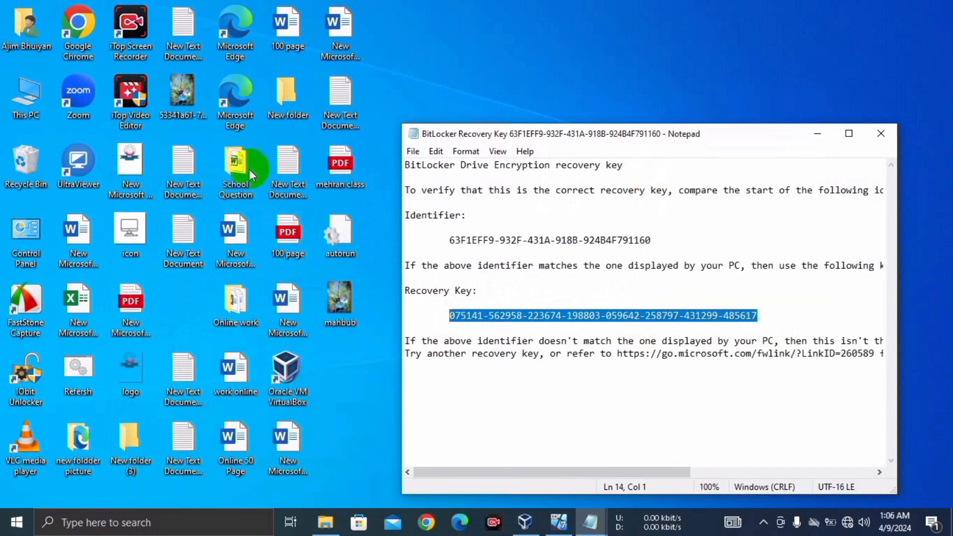
- Unlock USB drive H: from This PC by pasting the copied 48-digit recovery key instead of using the password
{"action": "double_click", "coordinate": [27, 100]}
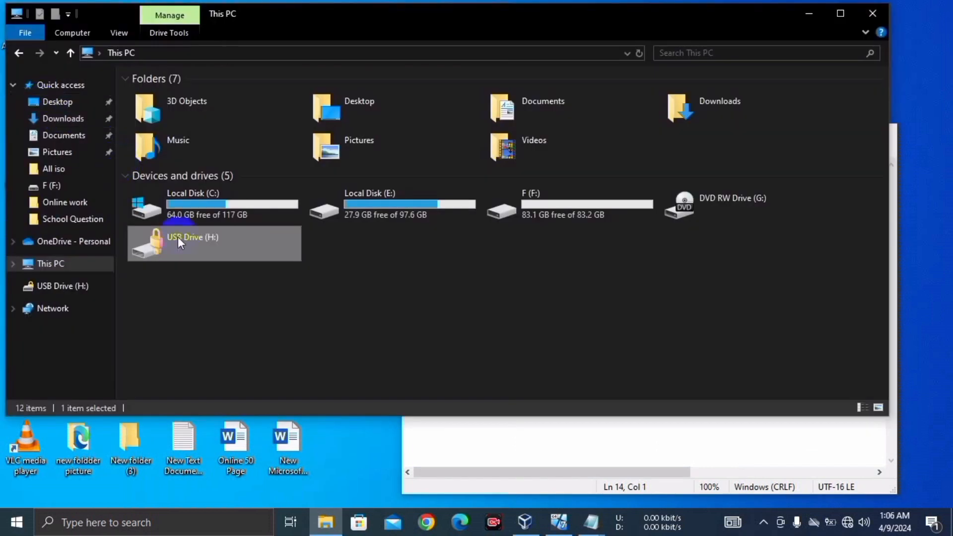
{"action": "double_click", "coordinate": [209, 251]}
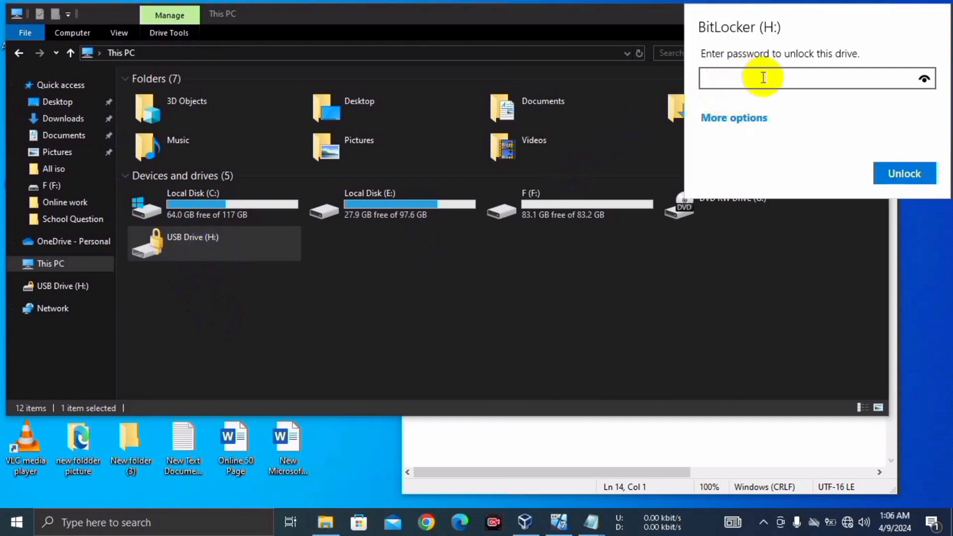
{"action": "left_click", "coordinate": [736, 121]}
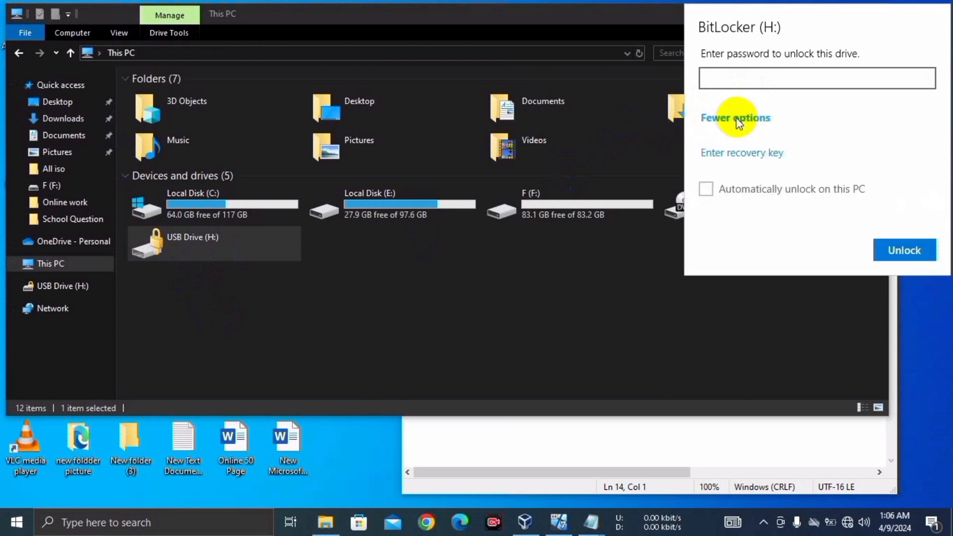
{"action": "left_click", "coordinate": [733, 153]}
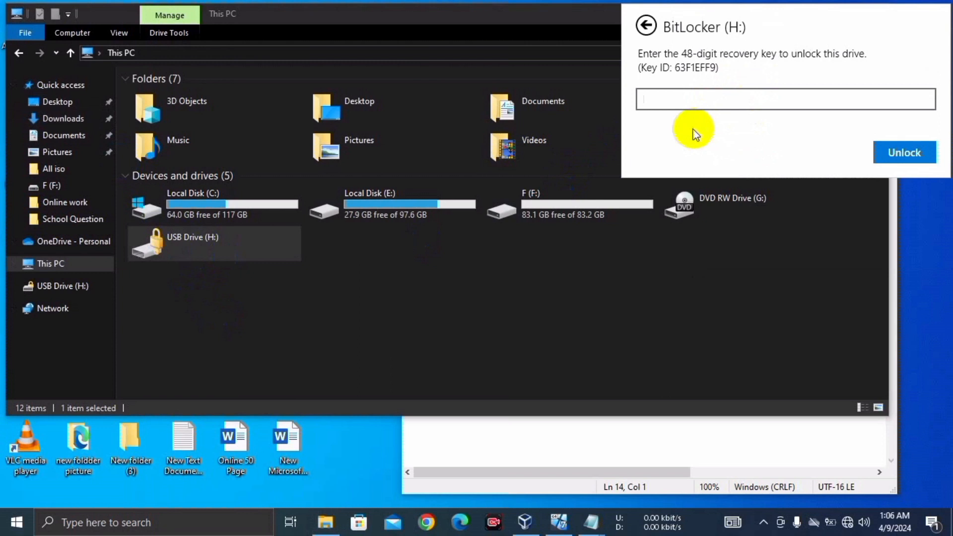
{"action": "key", "text": "ctrl+v"}
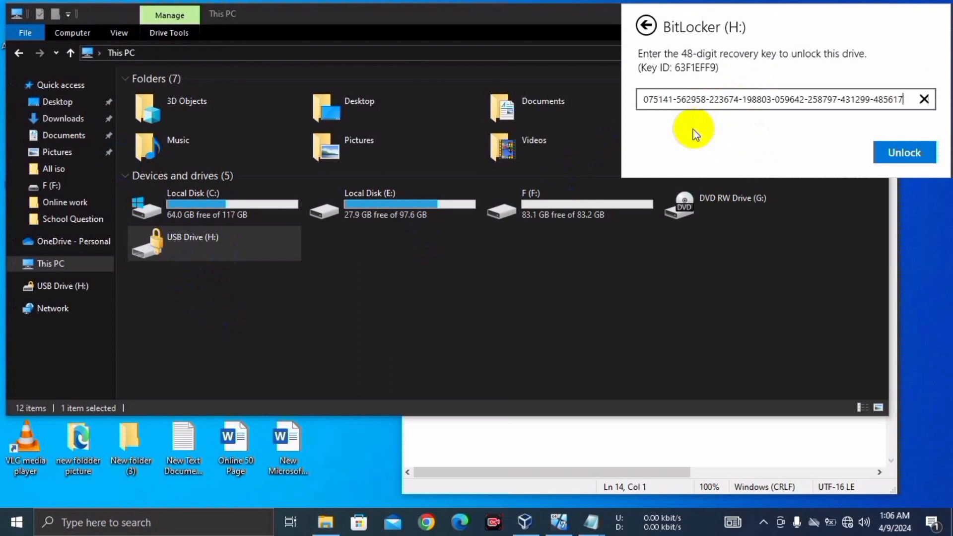
{"action": "left_click", "coordinate": [918, 158]}
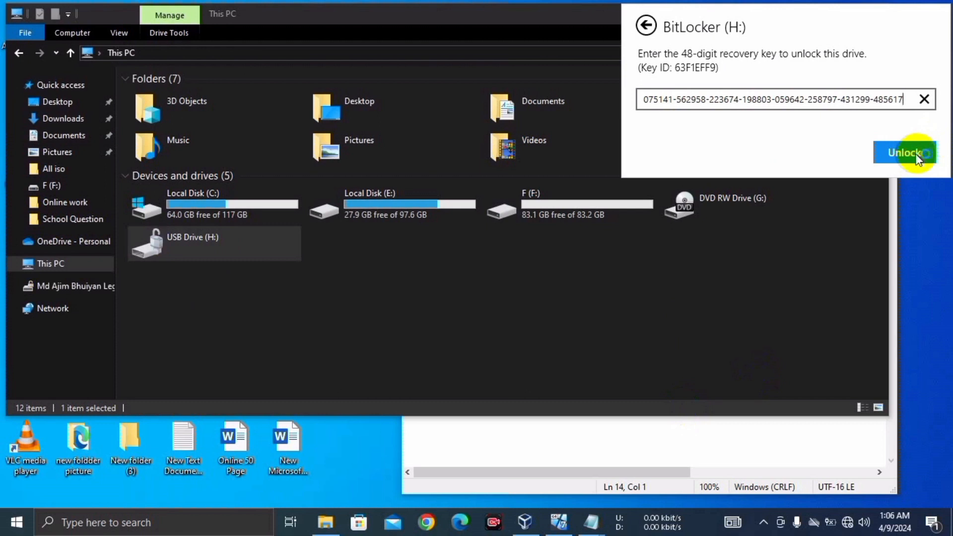
- Open the unlocked H: drive to check access, and close File Explorer and the recovery key file
{"action": "left_click", "coordinate": [214, 243]}
{"action": "double_click", "coordinate": [213, 243]}
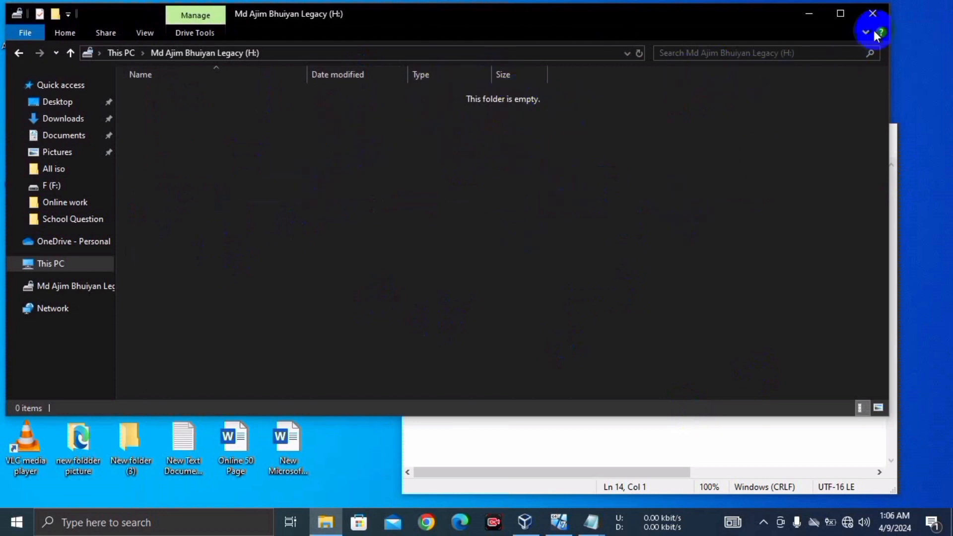
{"action": "left_click", "coordinate": [883, 16]}
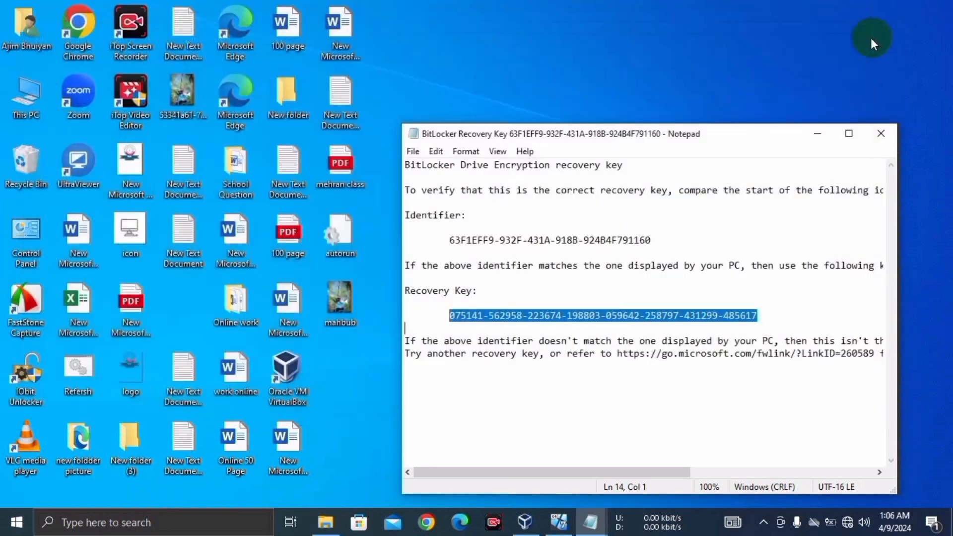
{"action": "left_click", "coordinate": [887, 141]}
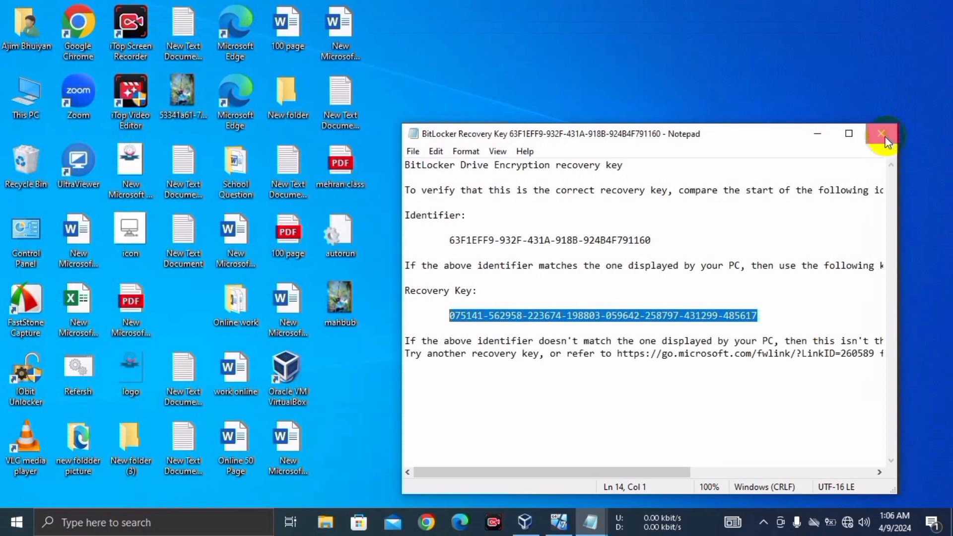